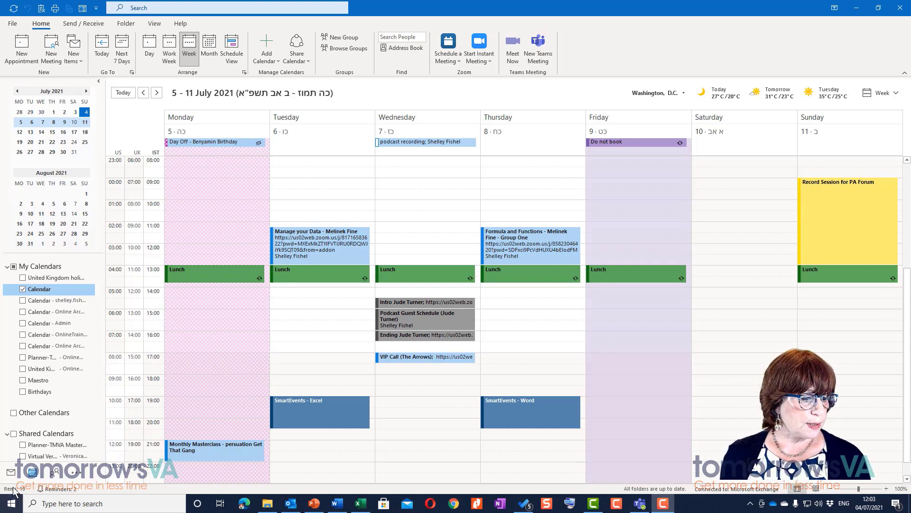
# Step: Create a new e-mail message and address it to the intended recipient from the recent people suggestions
pyautogui.click(77, 56)
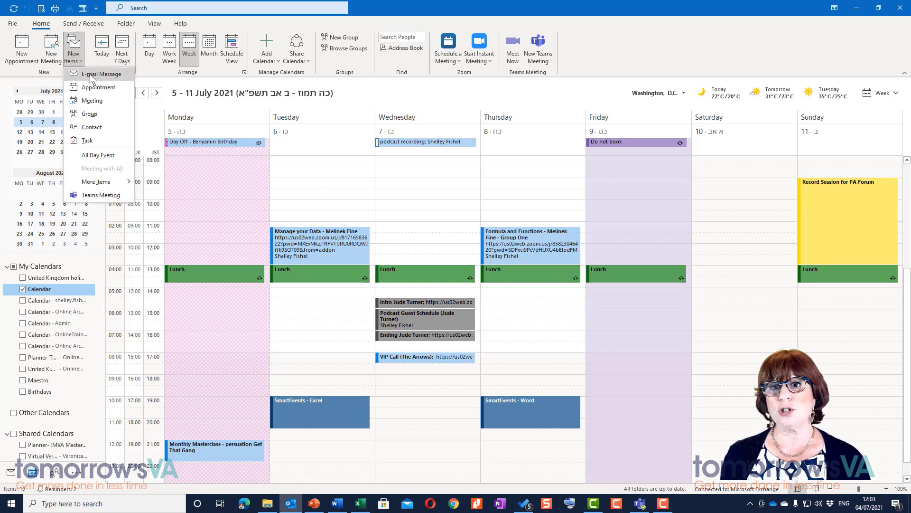
pyautogui.click(90, 74)
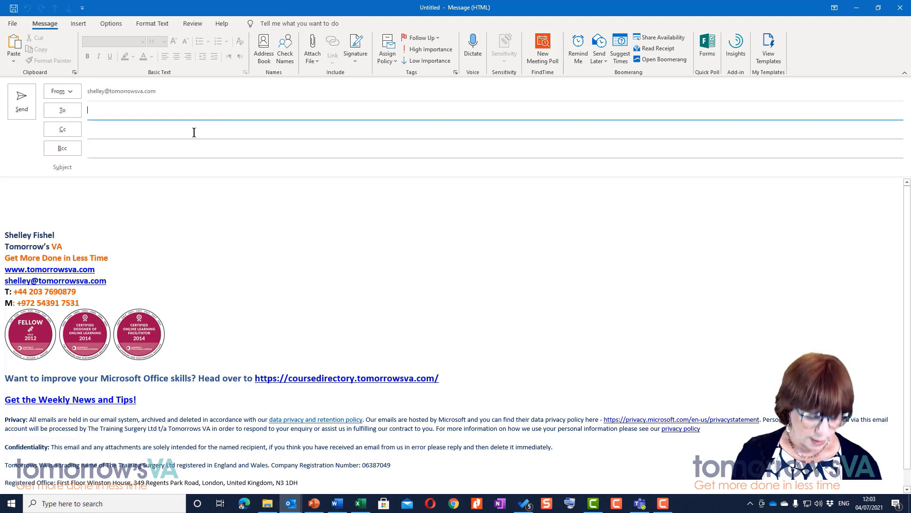
pyautogui.write('veron')
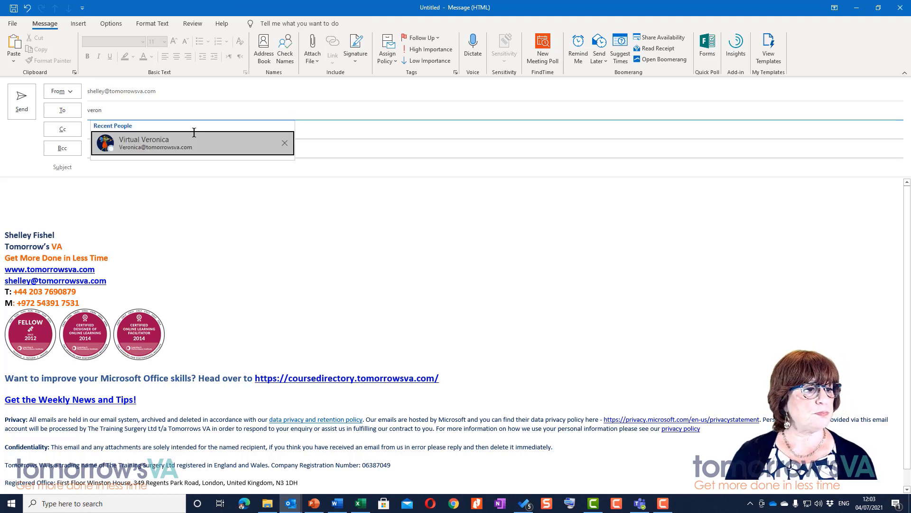
pyautogui.click(194, 133)
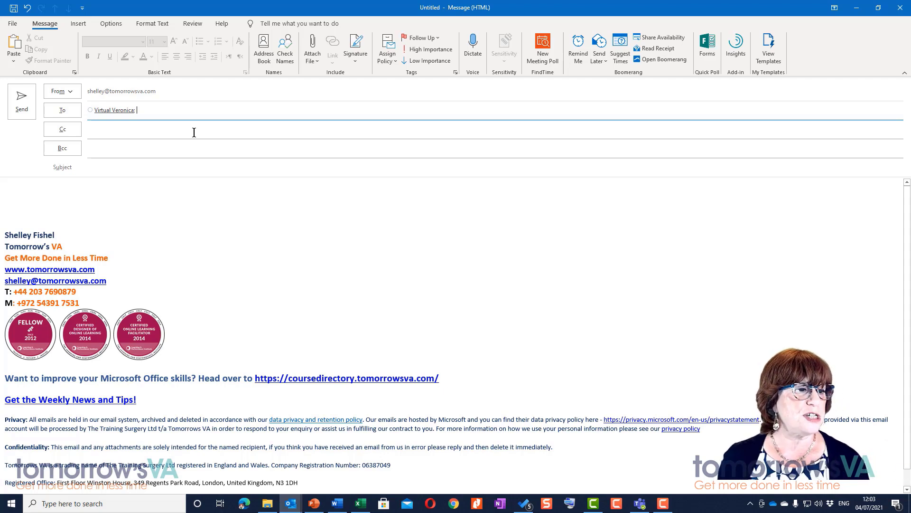
# Step: Enter "availability" as the subject of the message
pyautogui.click(152, 173)
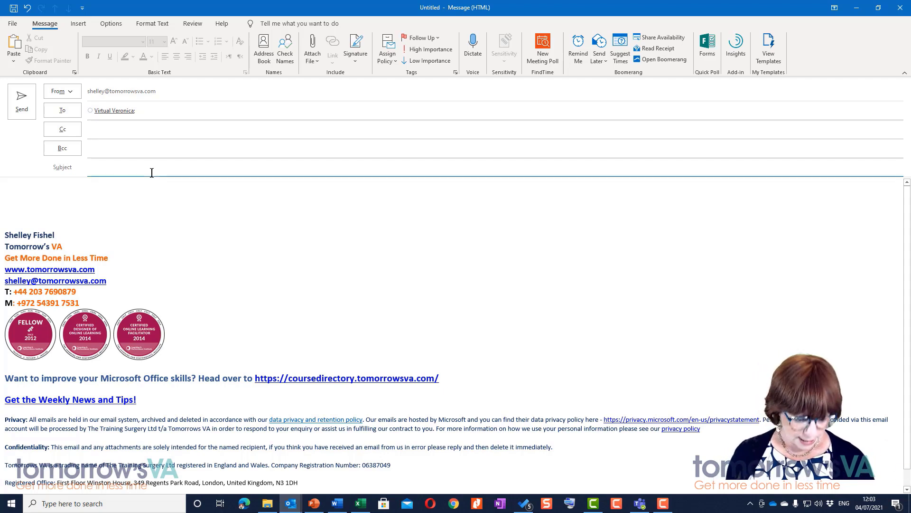
pyautogui.write('availa')
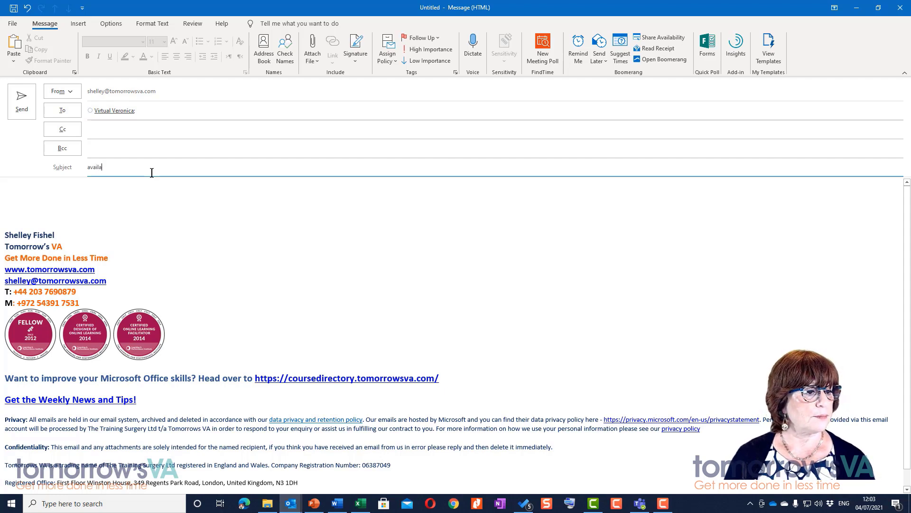
pyautogui.write('bility')
pyautogui.press('Tab')
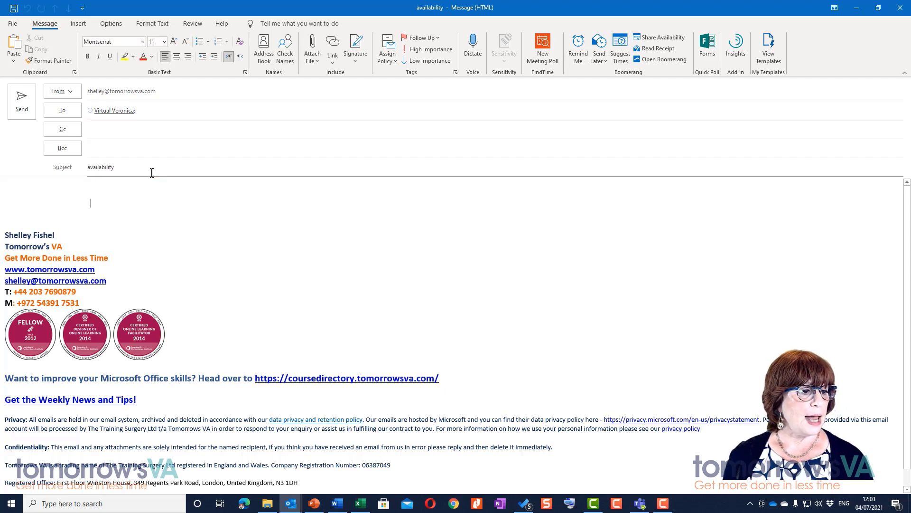
# Step: Write a message body that greets the recipient by name, followed by the line "This is my free time" and a blank line
pyautogui.write('Hi V')
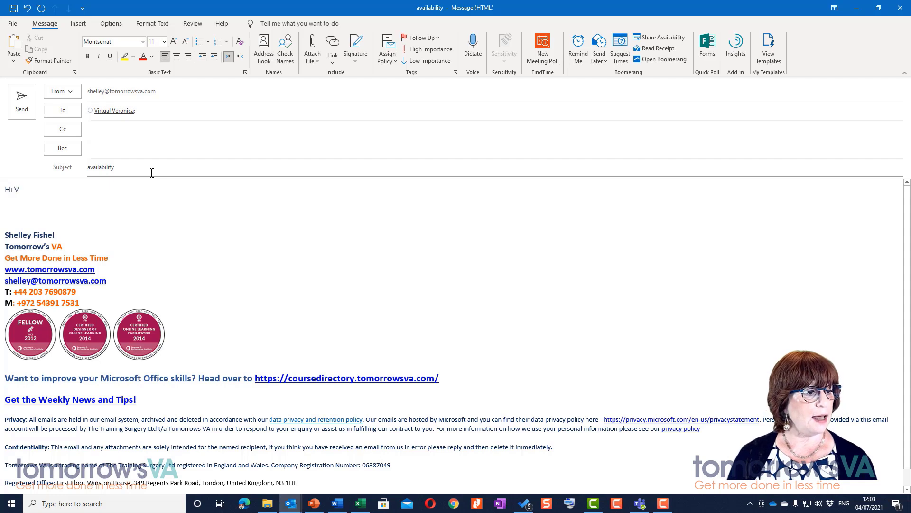
pyautogui.write('eronica')
pyautogui.press('Return')
pyautogui.write('Thi')
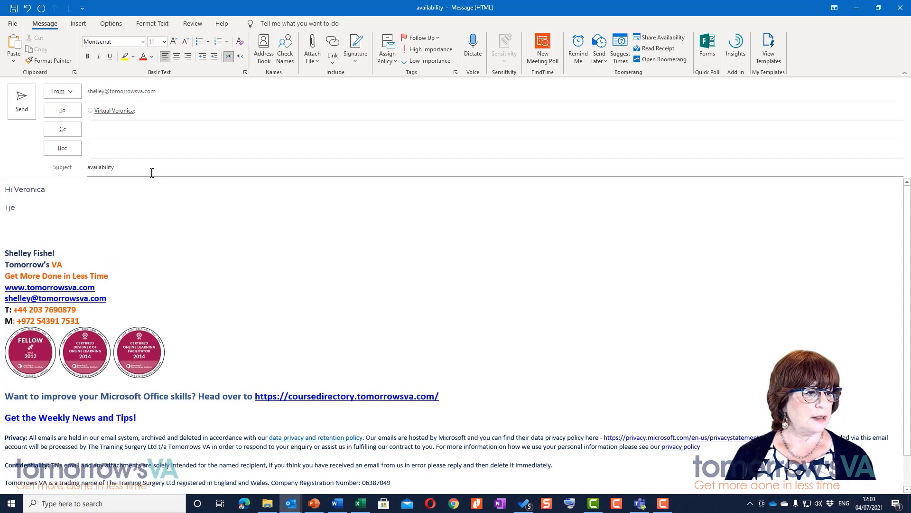
pyautogui.write('s is m')
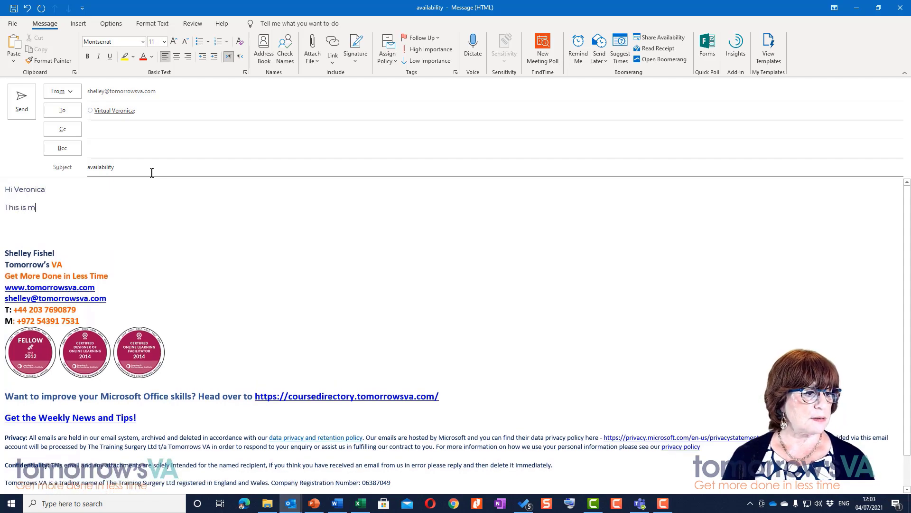
pyautogui.write('y free time')
pyautogui.press('Return')
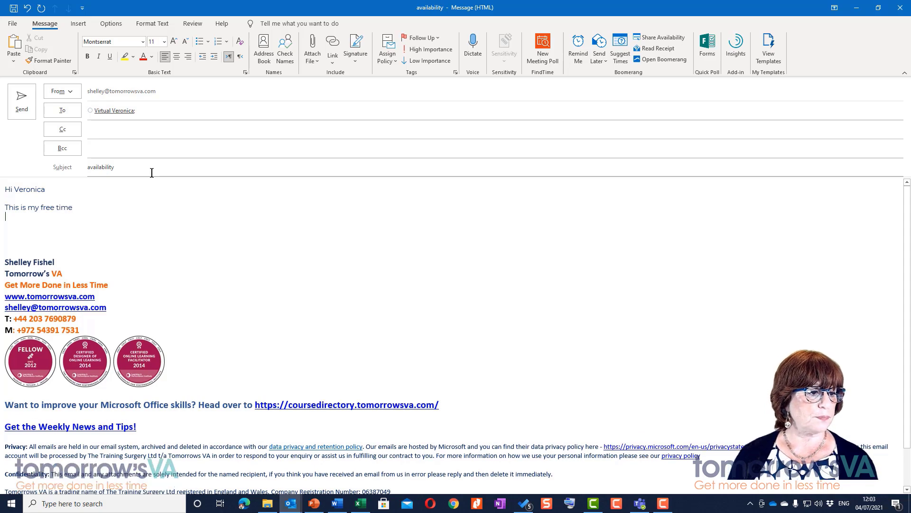
pyautogui.press('Return')
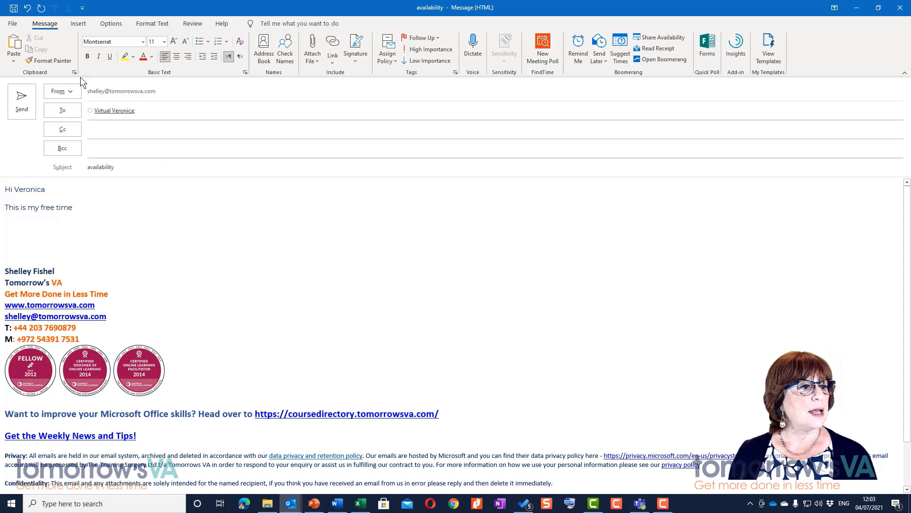
# Step: Start inserting a calendar into the message, keeping the default Calendar and setting the date range to Next 7 days
pyautogui.click(79, 24)
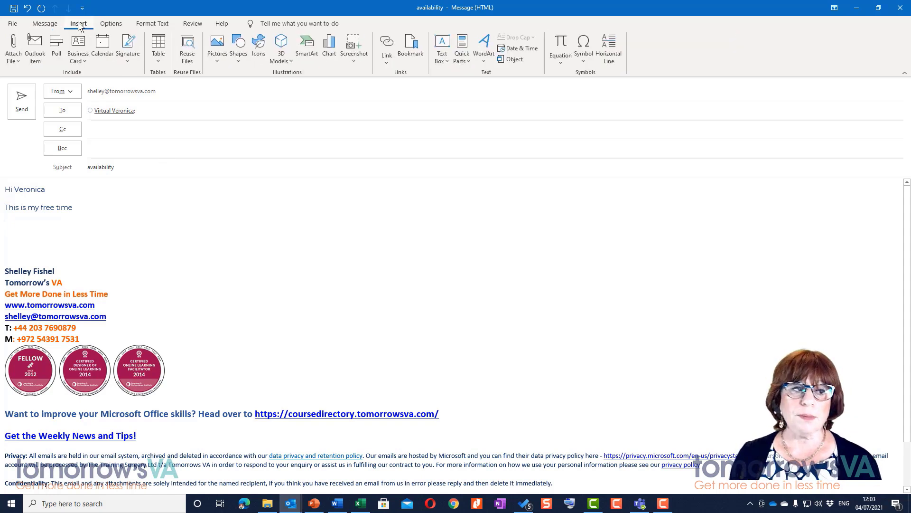
pyautogui.click(103, 48)
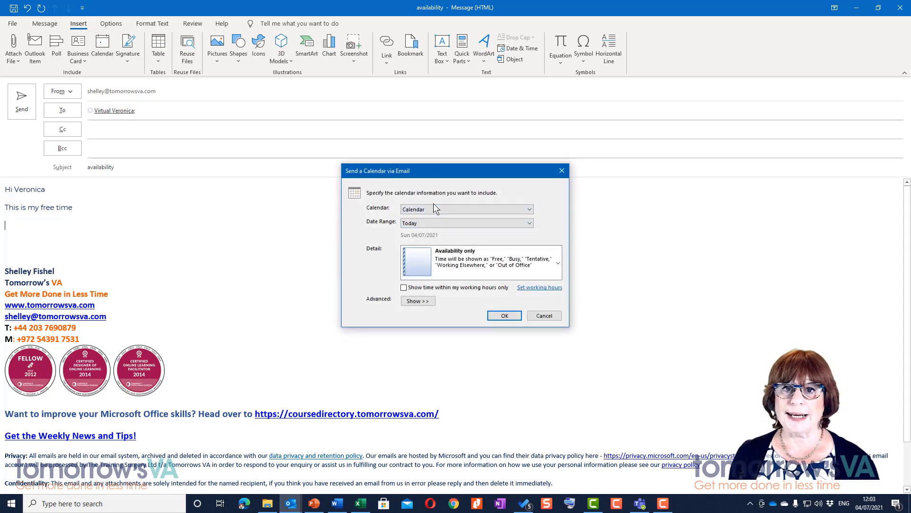
pyautogui.click(510, 209)
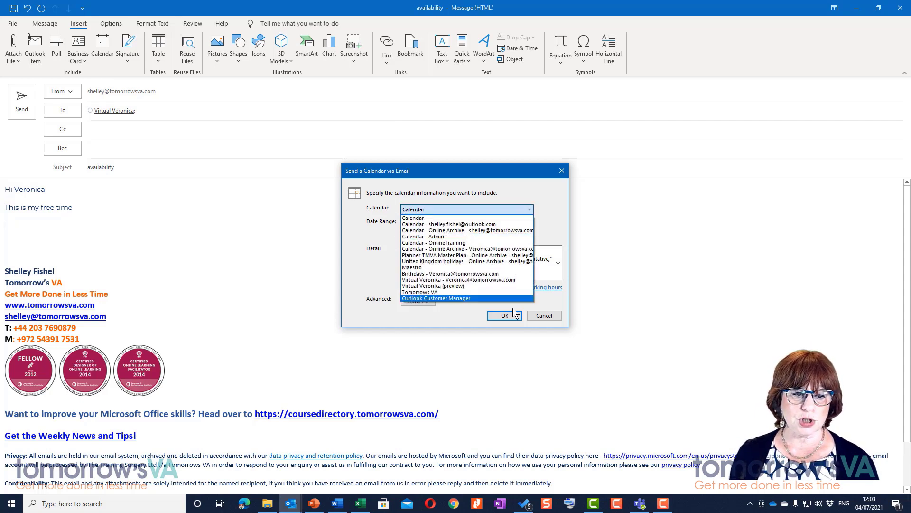
pyautogui.click(514, 190)
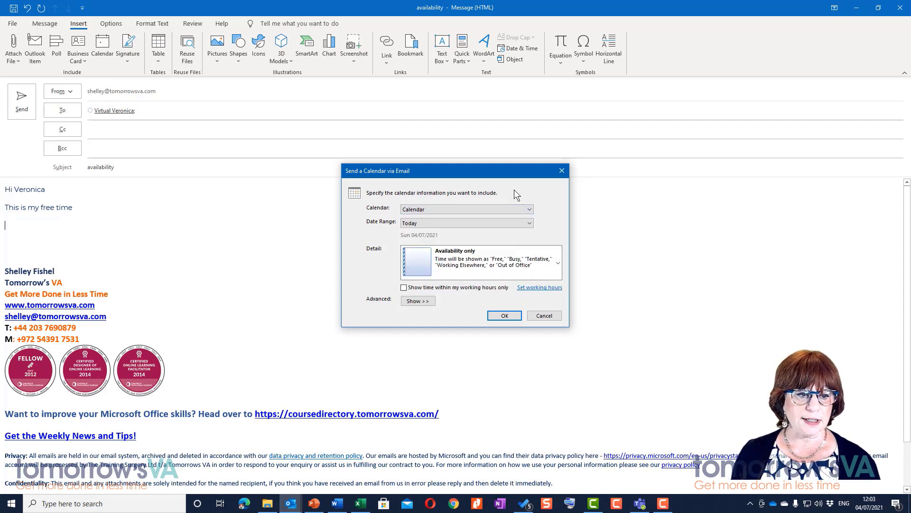
pyautogui.click(409, 224)
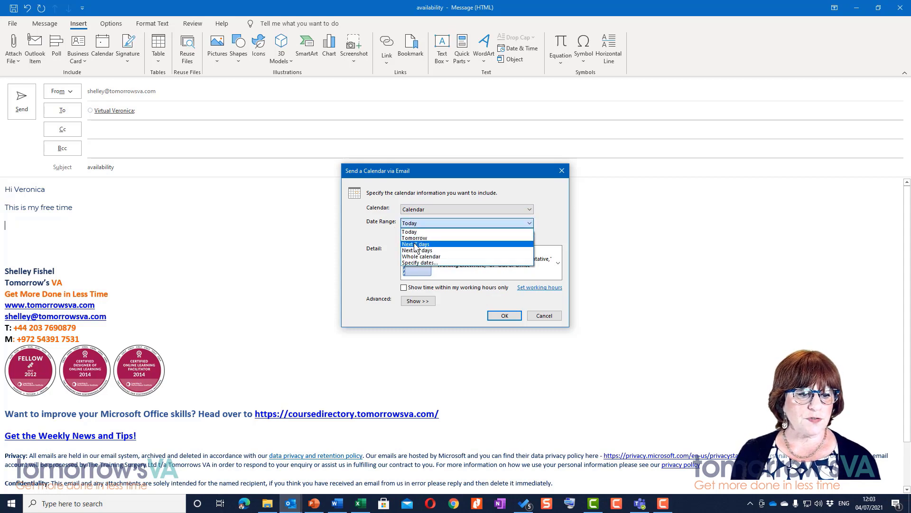
pyautogui.click(414, 244)
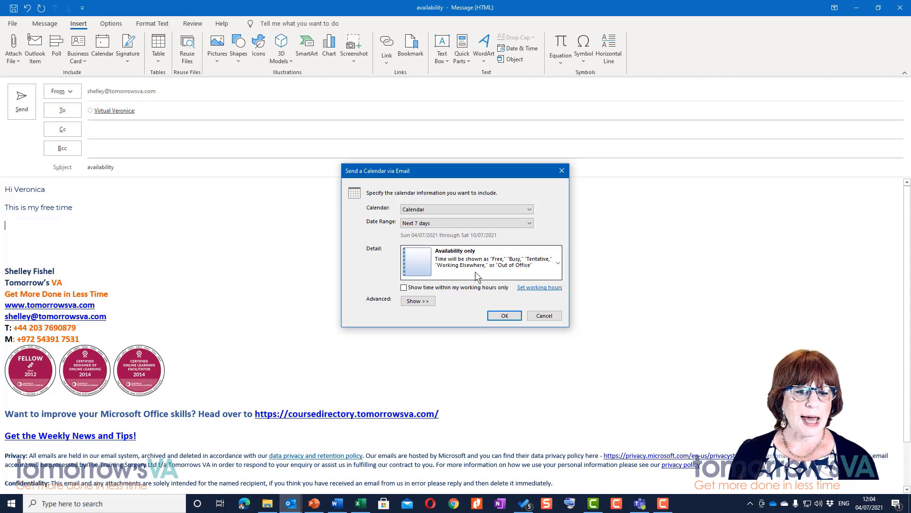
# Step: Try the Full details level for the shared calendar and return the detail setting to Availability only
pyautogui.click(489, 274)
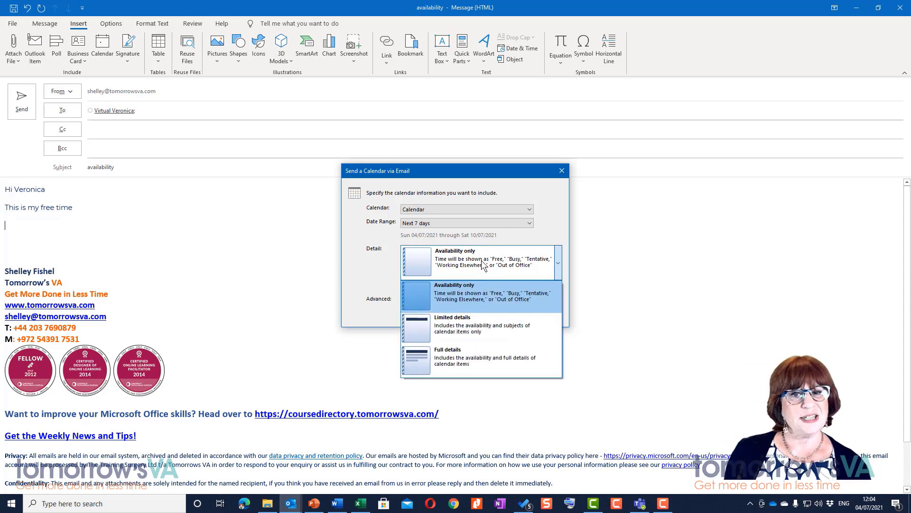
pyautogui.click(477, 363)
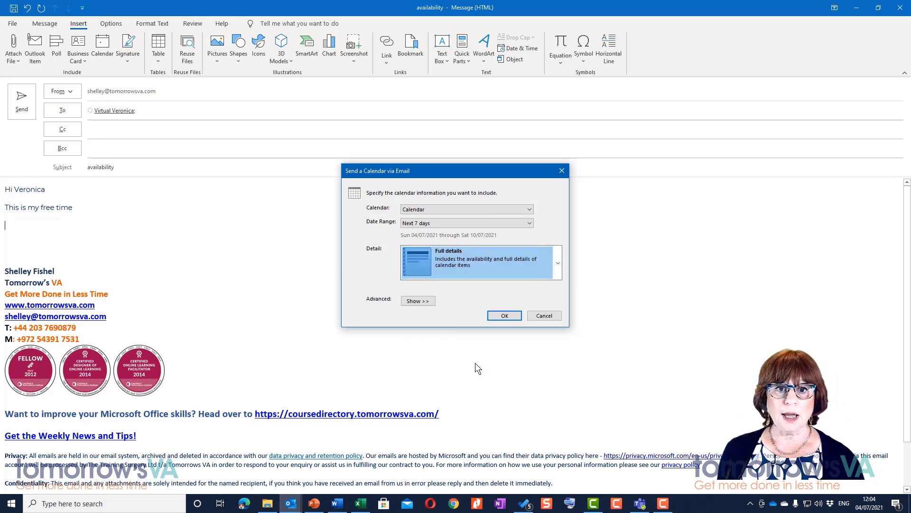
pyautogui.click(562, 263)
pyautogui.click(518, 288)
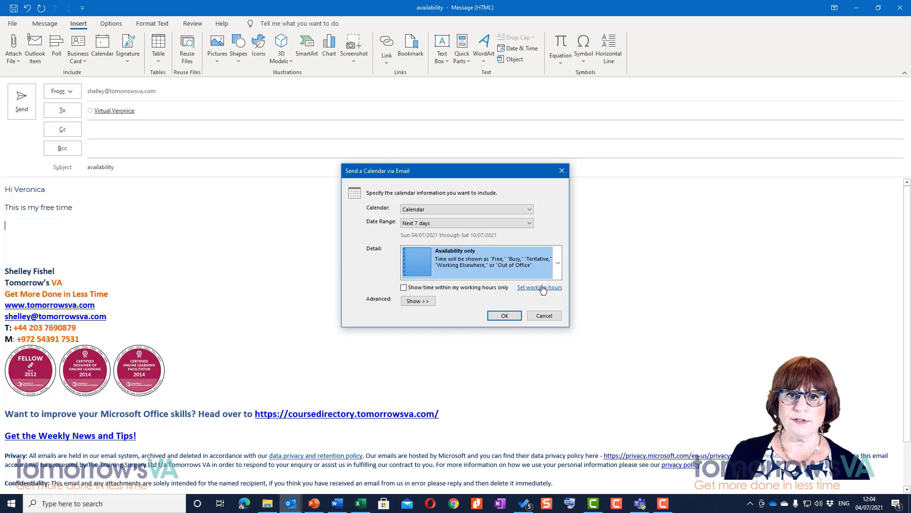
# Step: Show the advanced calendar options, keep the Daily schedule e-mail layout, and insert the calendar into the message
pyautogui.click(419, 302)
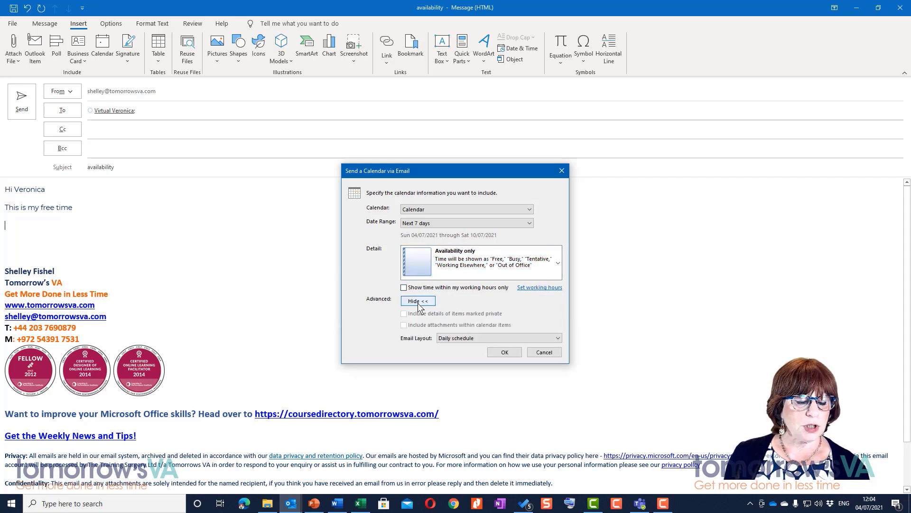
pyautogui.click(472, 336)
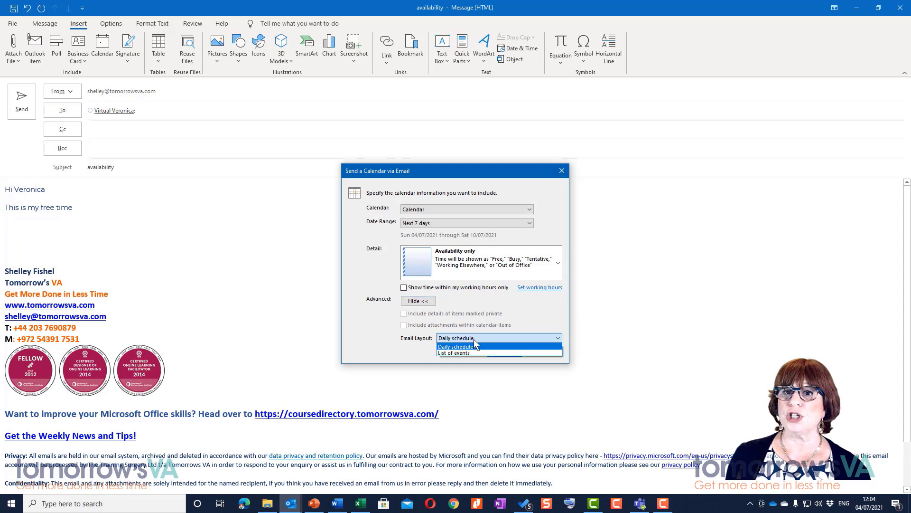
pyautogui.click(474, 339)
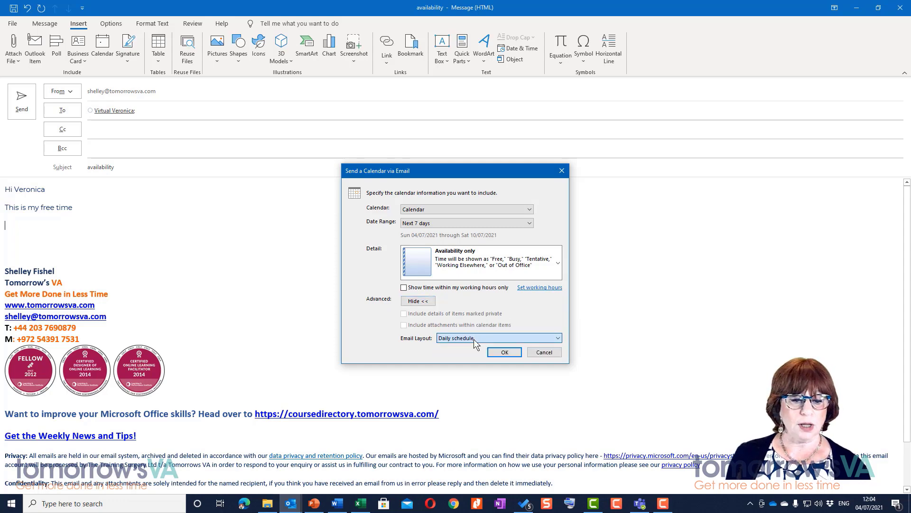
pyautogui.click(519, 353)
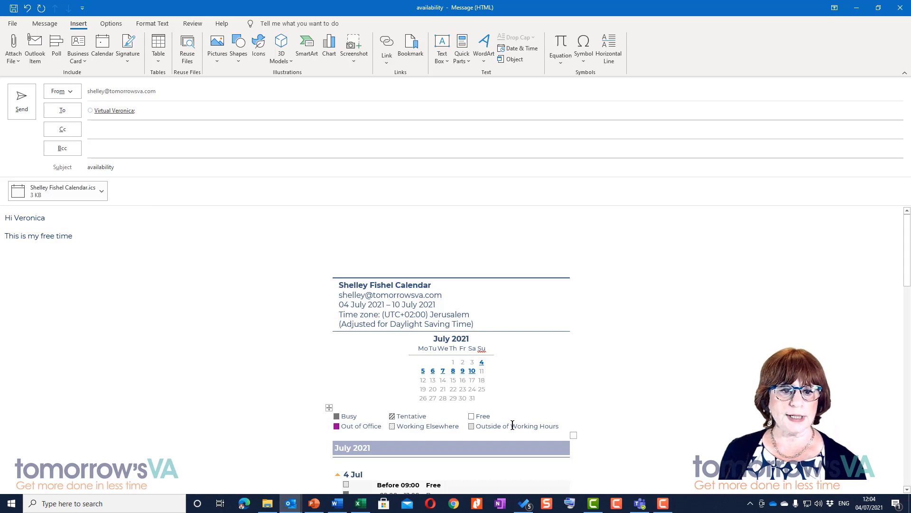
# Step: Review the inserted calendar's legend and the daily free, busy and out-of-office times listed in the message
pyautogui.scroll(-1, 691, 291)
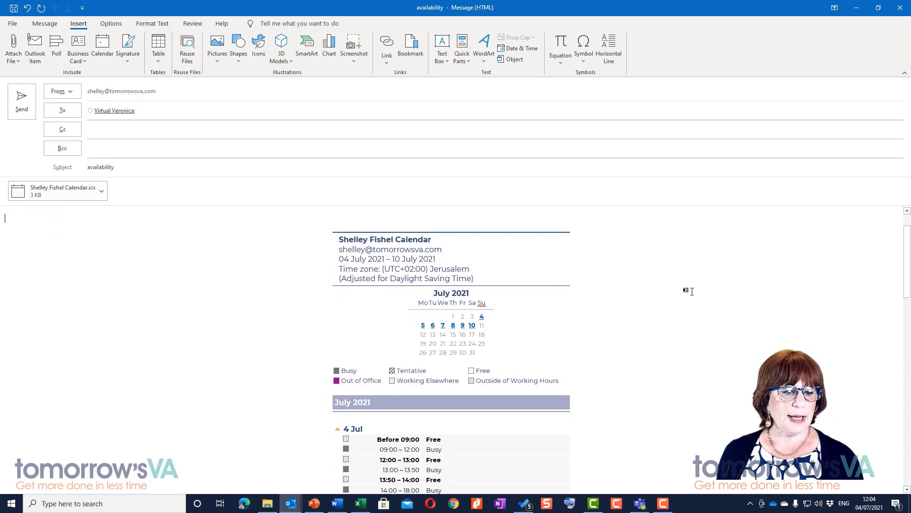
pyautogui.scroll(-1, 692, 291)
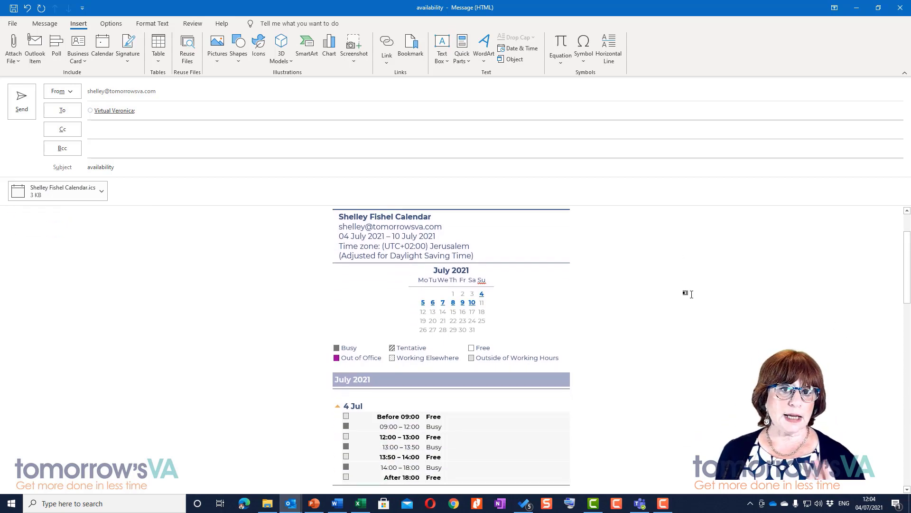
pyautogui.scroll(-2, 691, 297)
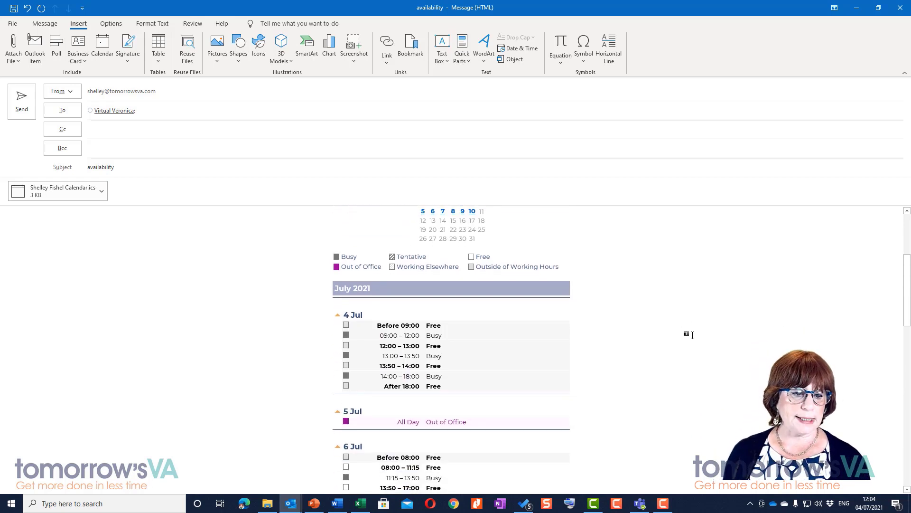
pyautogui.scroll(-3, 693, 334)
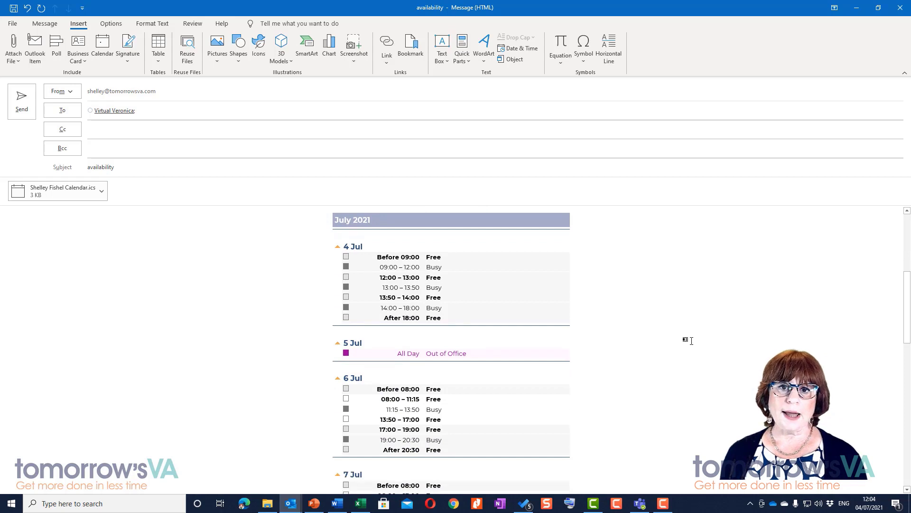
pyautogui.scroll(-3, 691, 340)
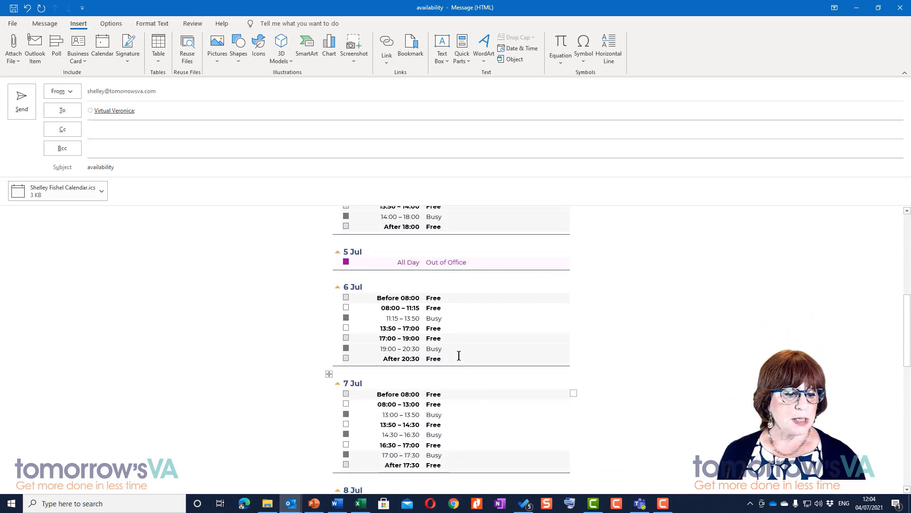
pyautogui.scroll(1, 510, 330)
pyautogui.scroll(2, 511, 331)
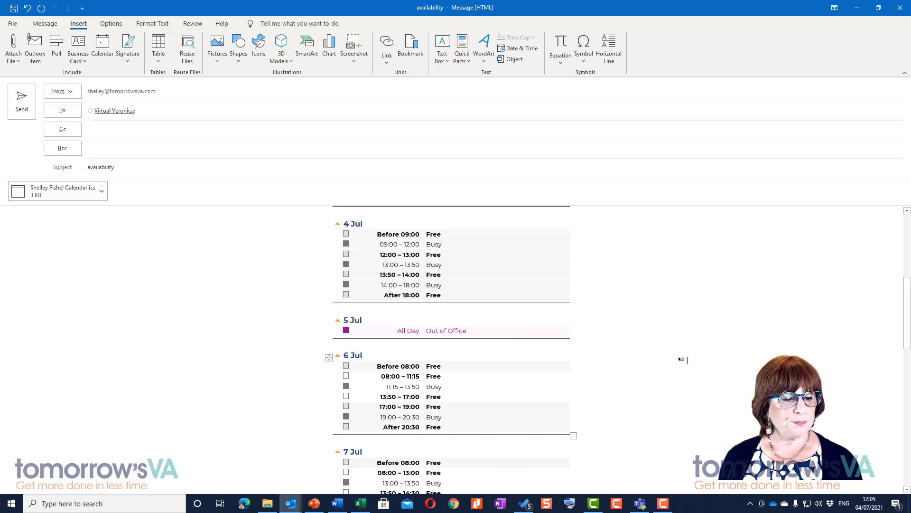
pyautogui.scroll(-3, 679, 358)
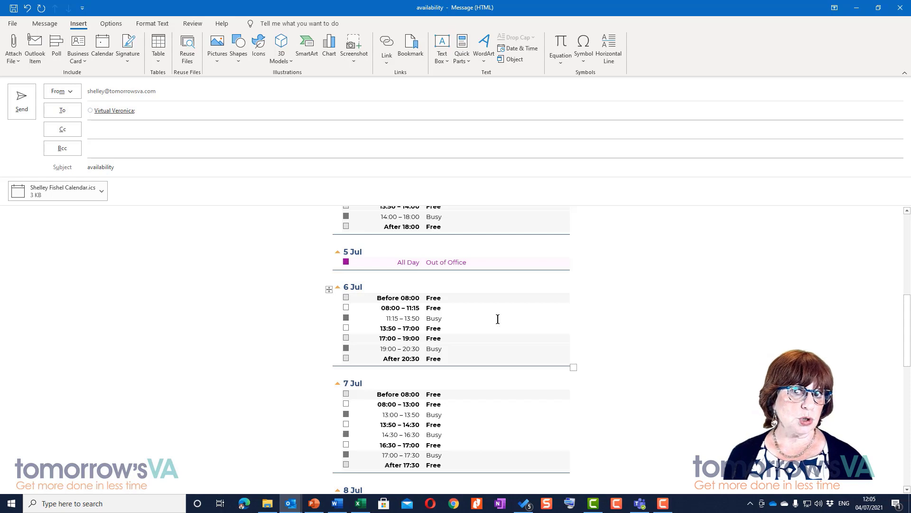
pyautogui.scroll(-3, 625, 366)
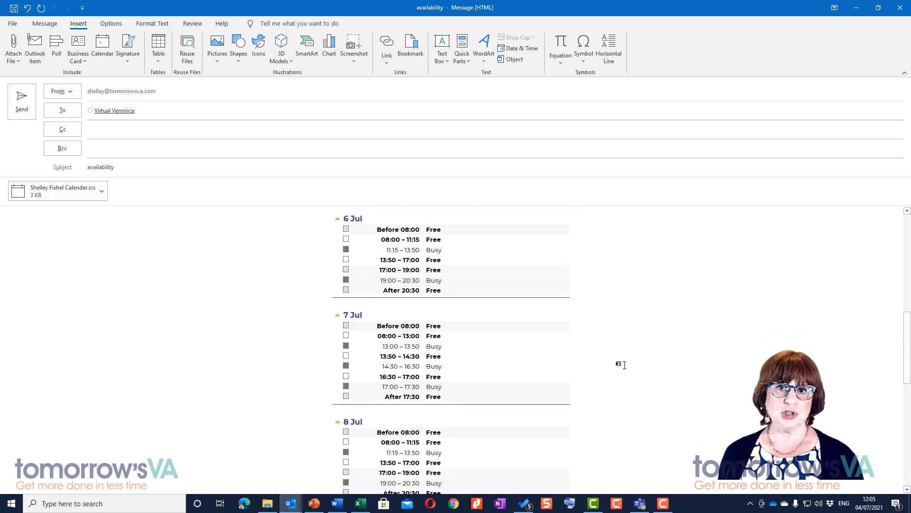
pyautogui.scroll(-2, 625, 365)
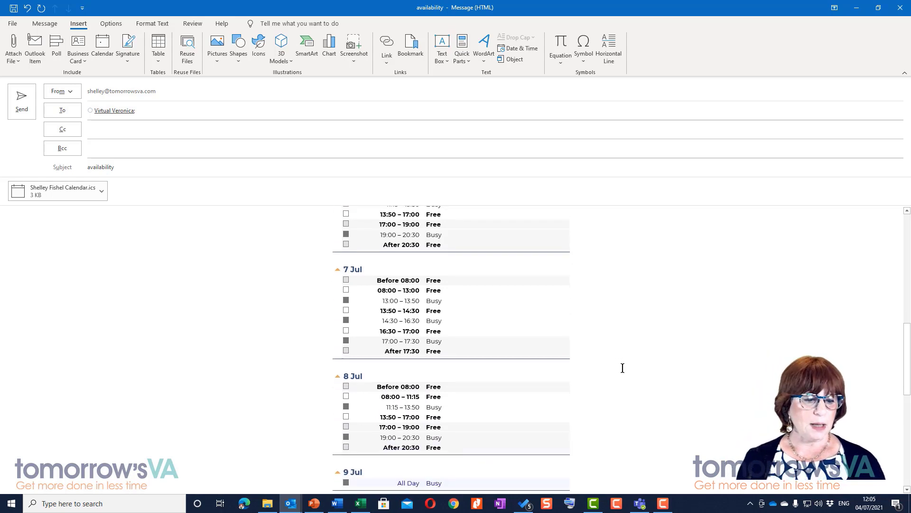
pyautogui.scroll(11, 623, 368)
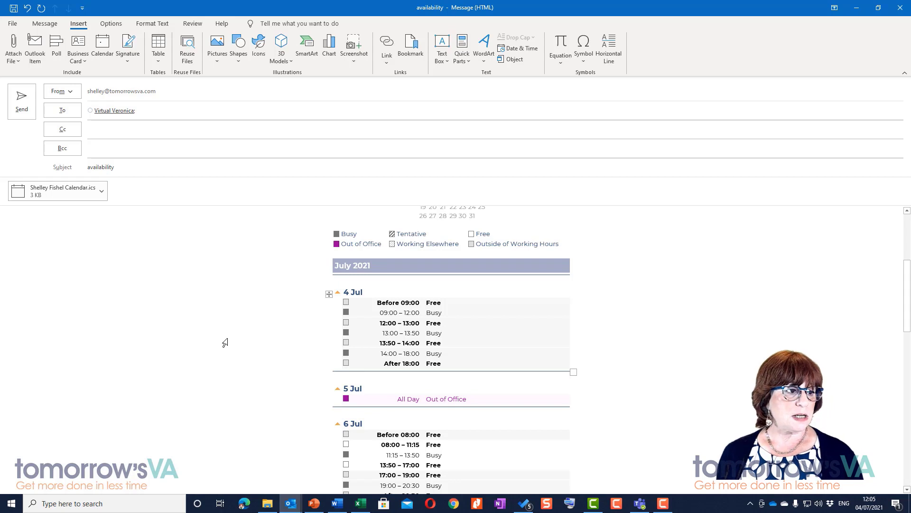
# Step: Open the .ics calendar file attached to the message and maximize the calendar window
pyautogui.scroll(8, 224, 344)
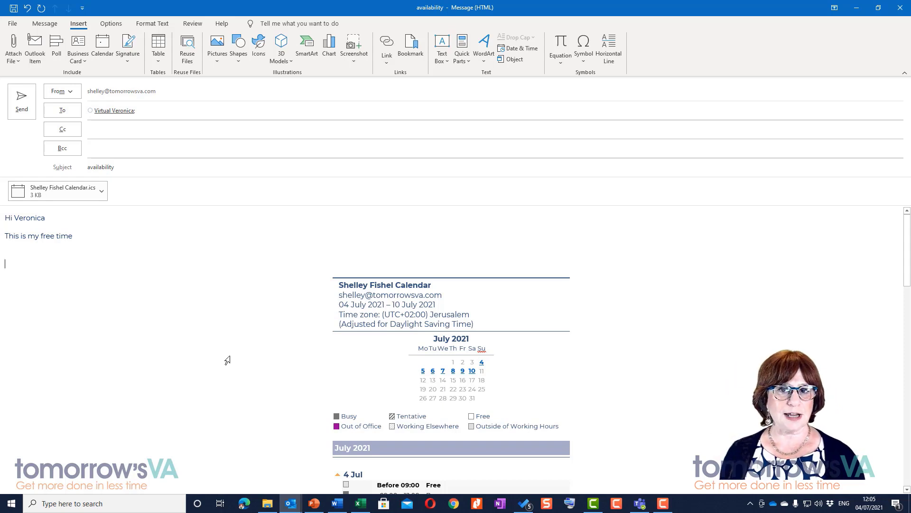
pyautogui.click(102, 190)
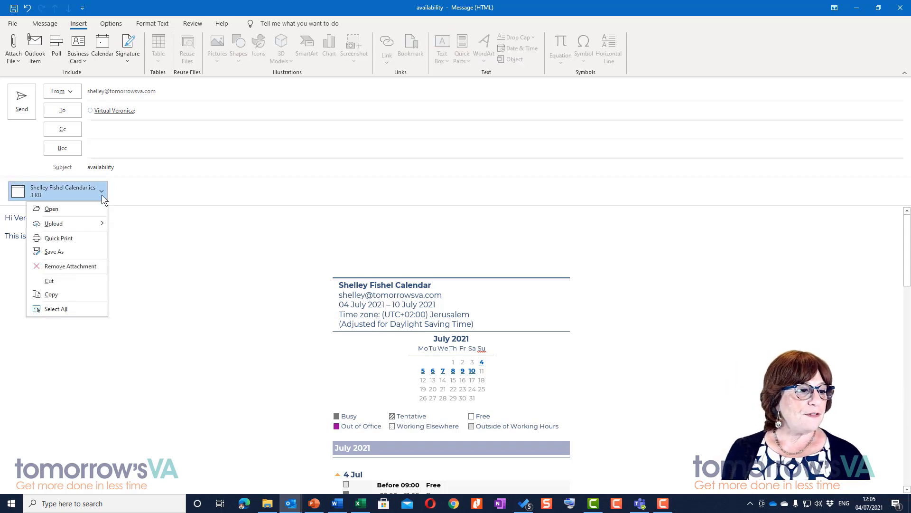
pyautogui.click(93, 214)
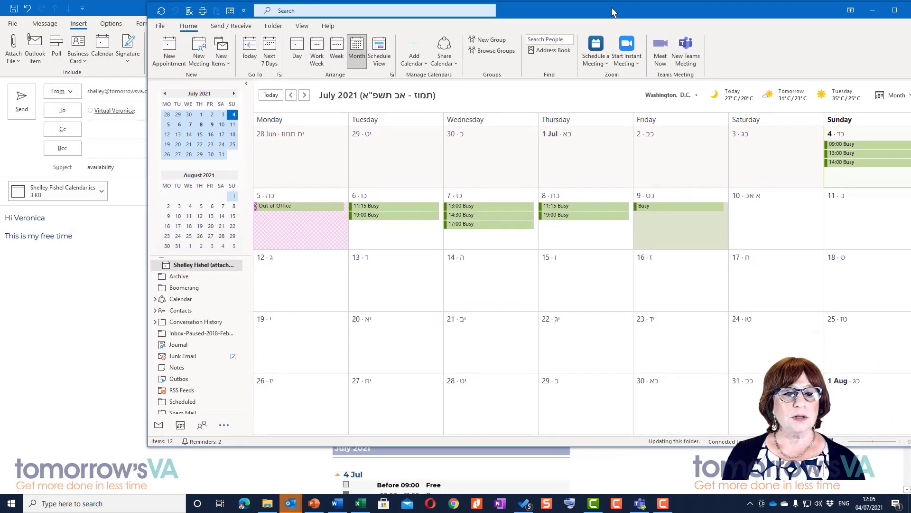
pyautogui.doubleClick(612, 13)
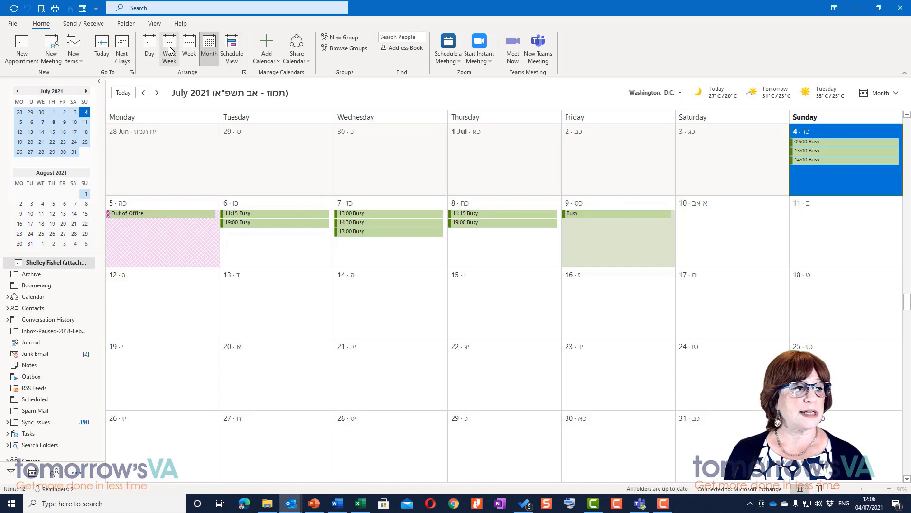
# Step: View the attached calendar by week for 5 - 11 July 2021, and close its window to return to the message
pyautogui.click(189, 50)
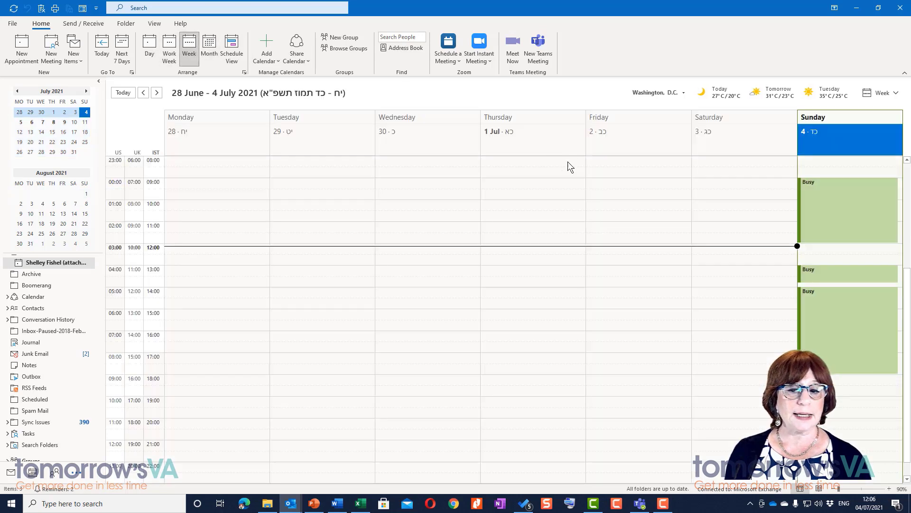
pyautogui.click(157, 92)
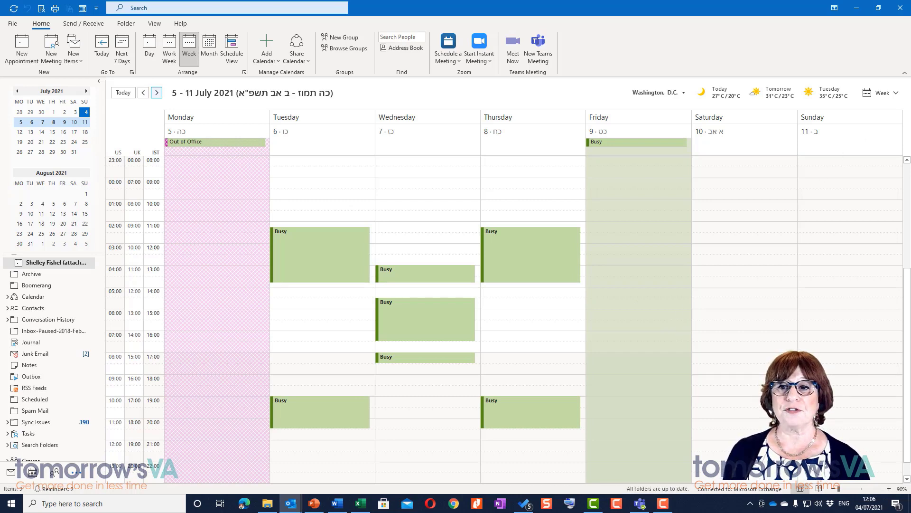
pyautogui.click(900, 7)
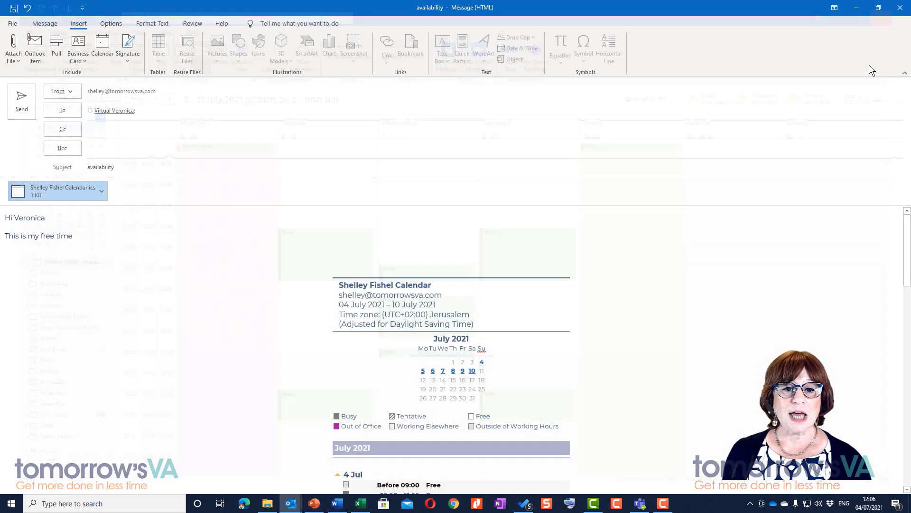